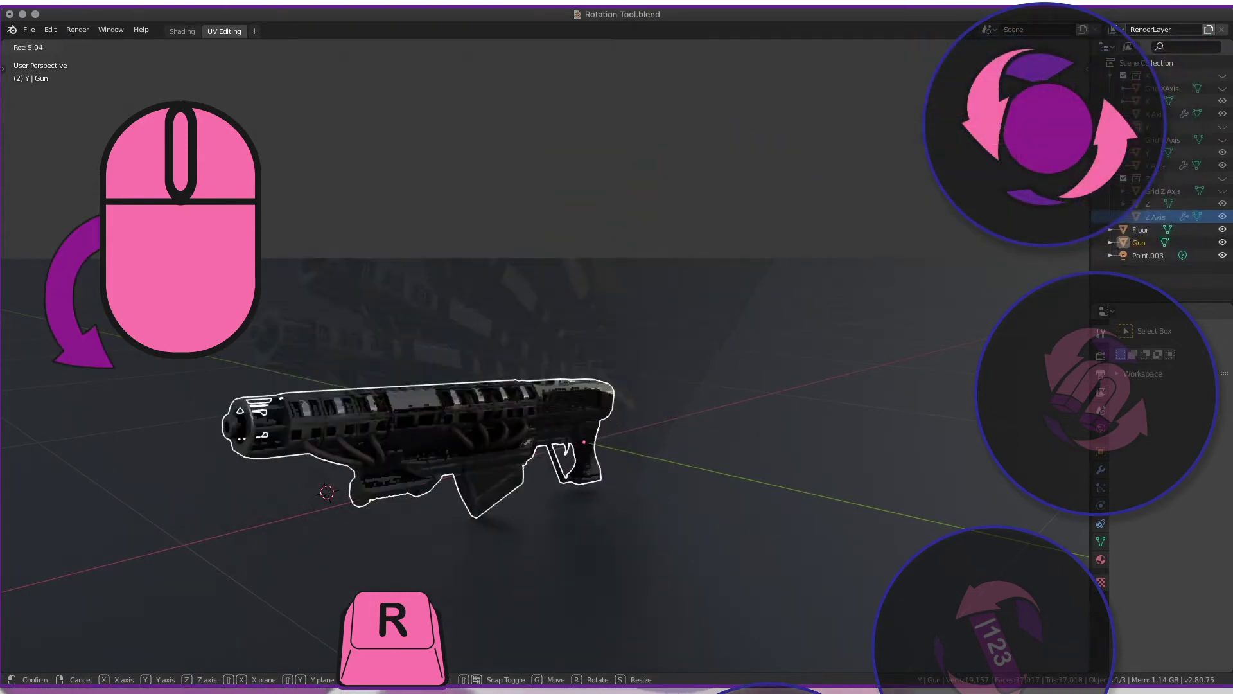
- Try free rotations of the gun about global Z, Y and X, cancelling each
{"action": "key", "text": "z"}
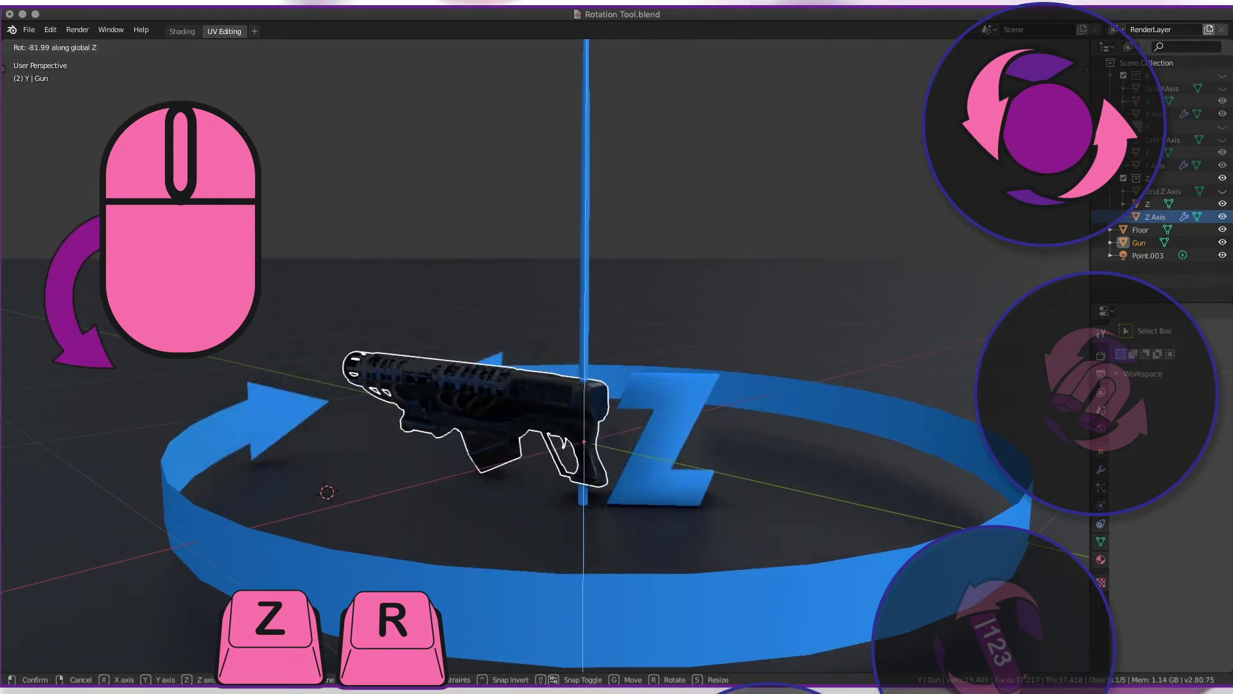
{"action": "right_click", "coordinate": [606, 506]}
{"action": "key", "text": "r"}
{"action": "key", "text": "y"}
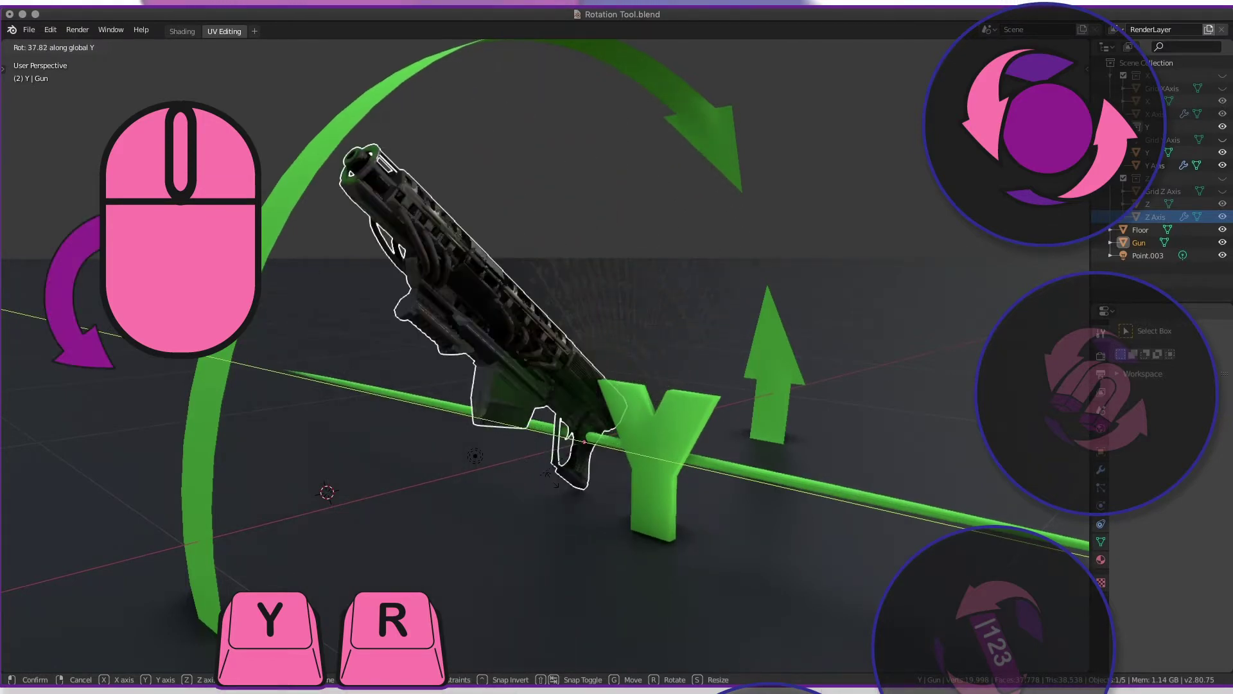
{"action": "right_click", "coordinate": [565, 469]}
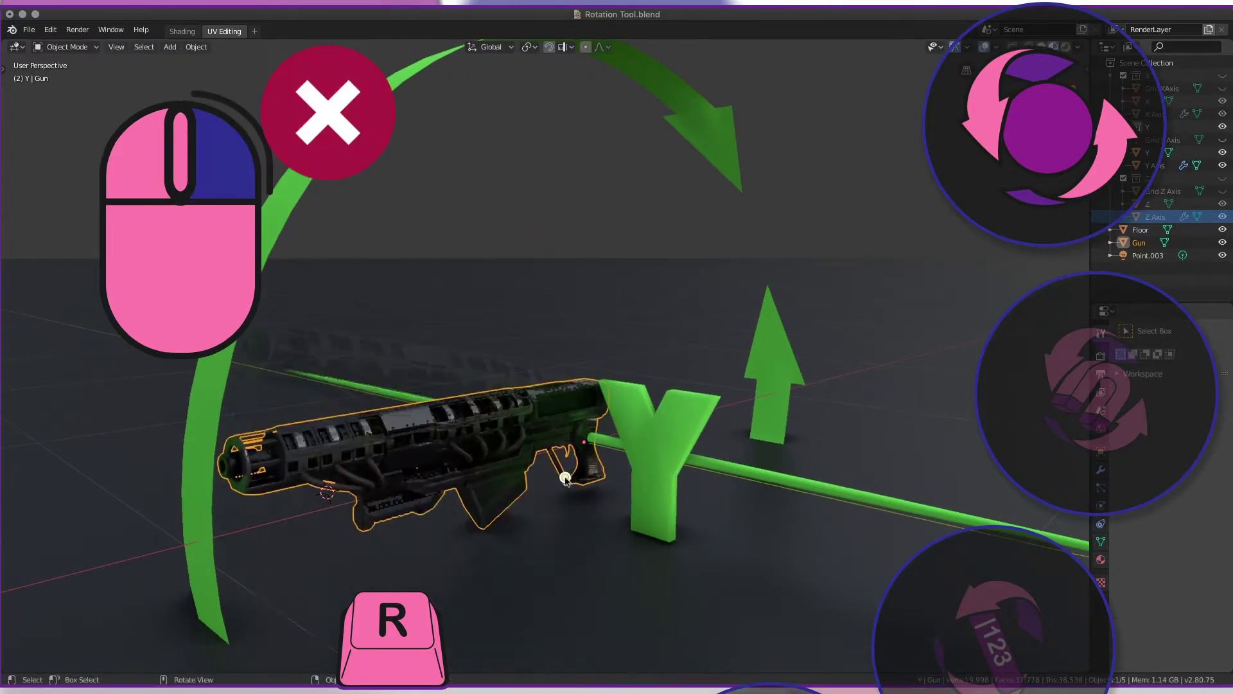
{"action": "key", "text": "r"}
{"action": "key", "text": "x"}
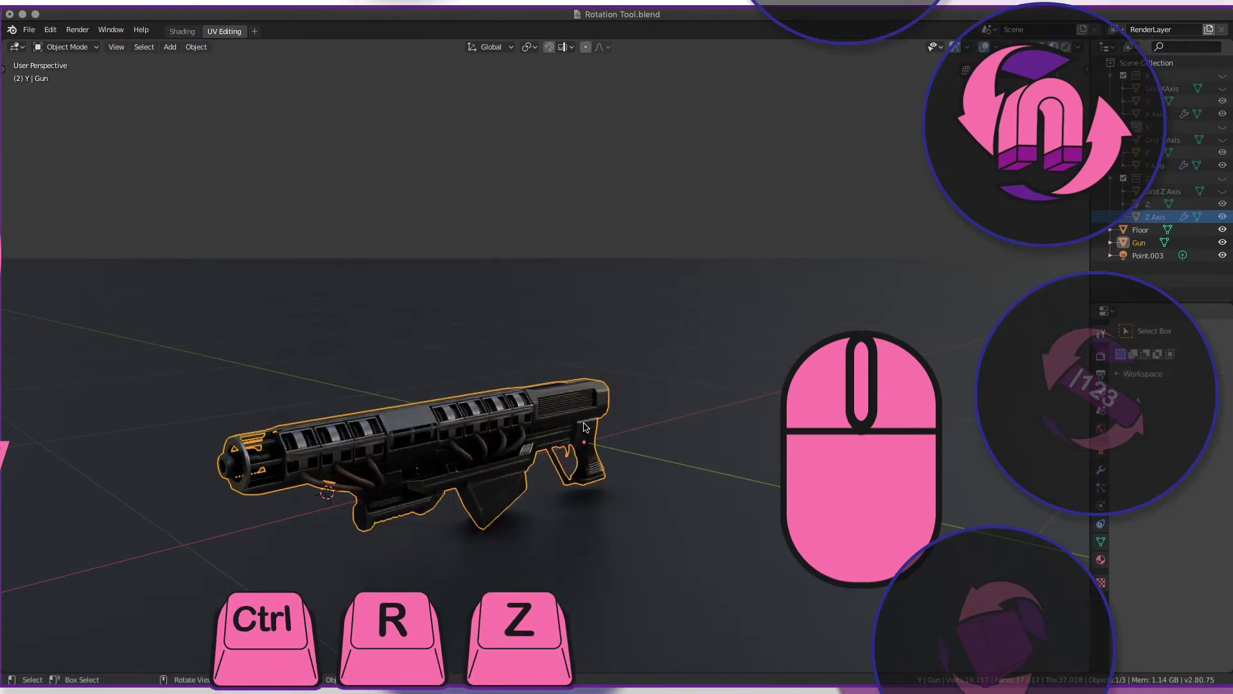
{"action": "key", "text": "r"}
{"action": "key", "text": "z"}
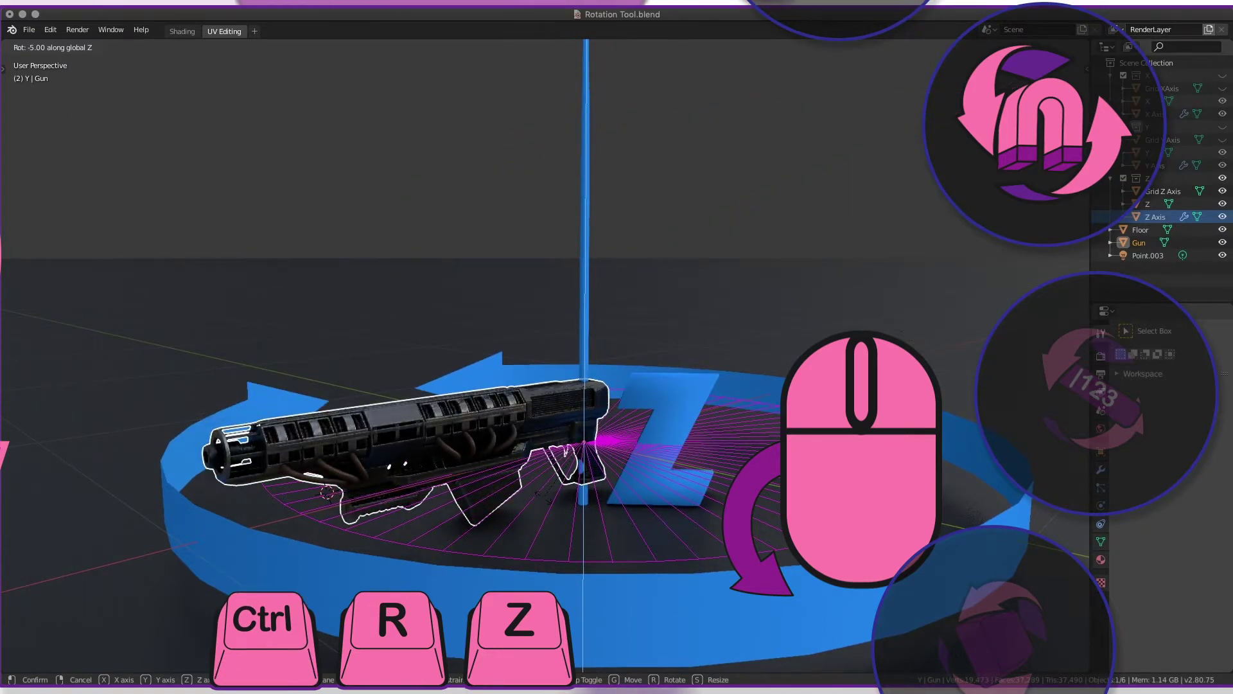
{"action": "right_click", "coordinate": [538, 495]}
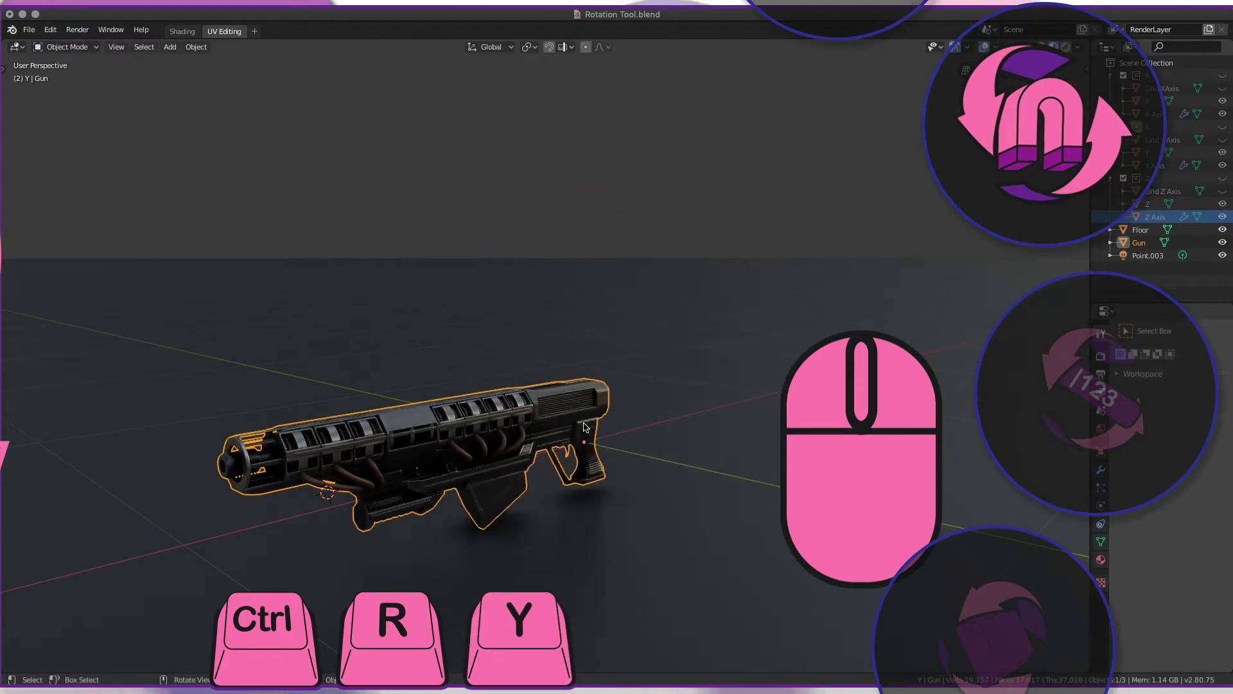
- Rotate the gun about global Y in Ctrl-snapped 5° steps and confirm
{"action": "key", "text": "r"}
{"action": "key", "text": "y"}
{"action": "key", "text": "ctrl"}
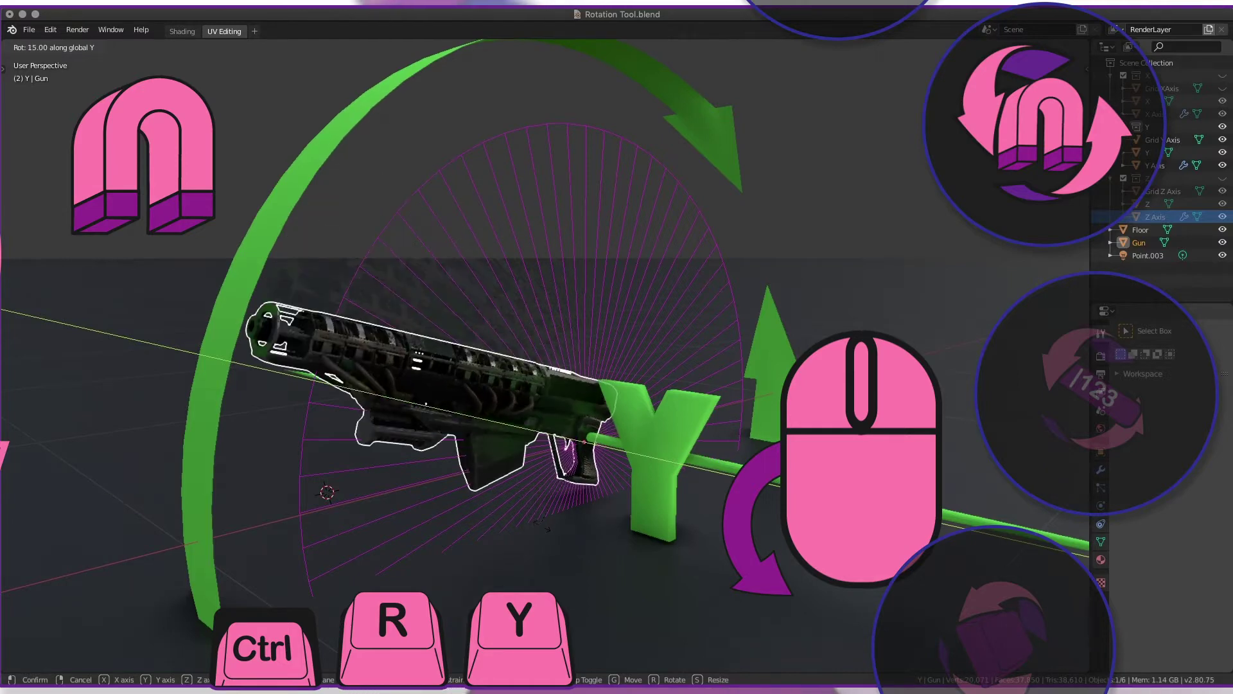
{"action": "left_click", "coordinate": [562, 556]}
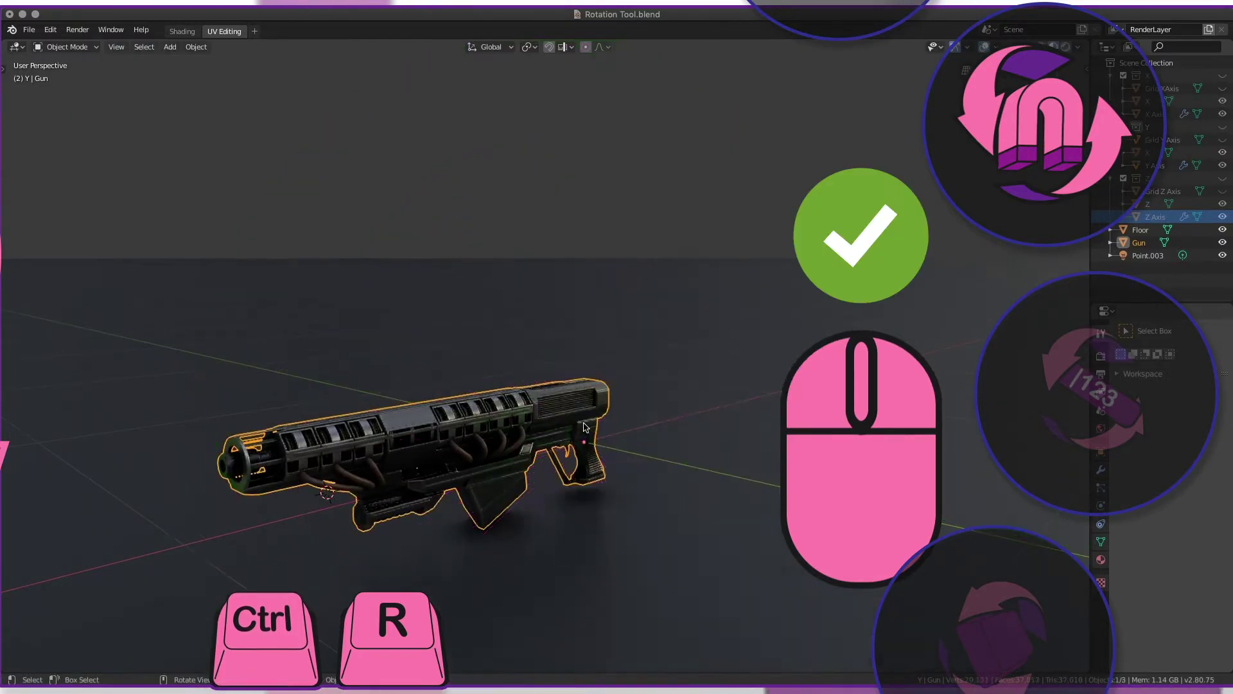
- Tilt the gun -5° about global X using Ctrl snapping
{"action": "key", "text": "x"}
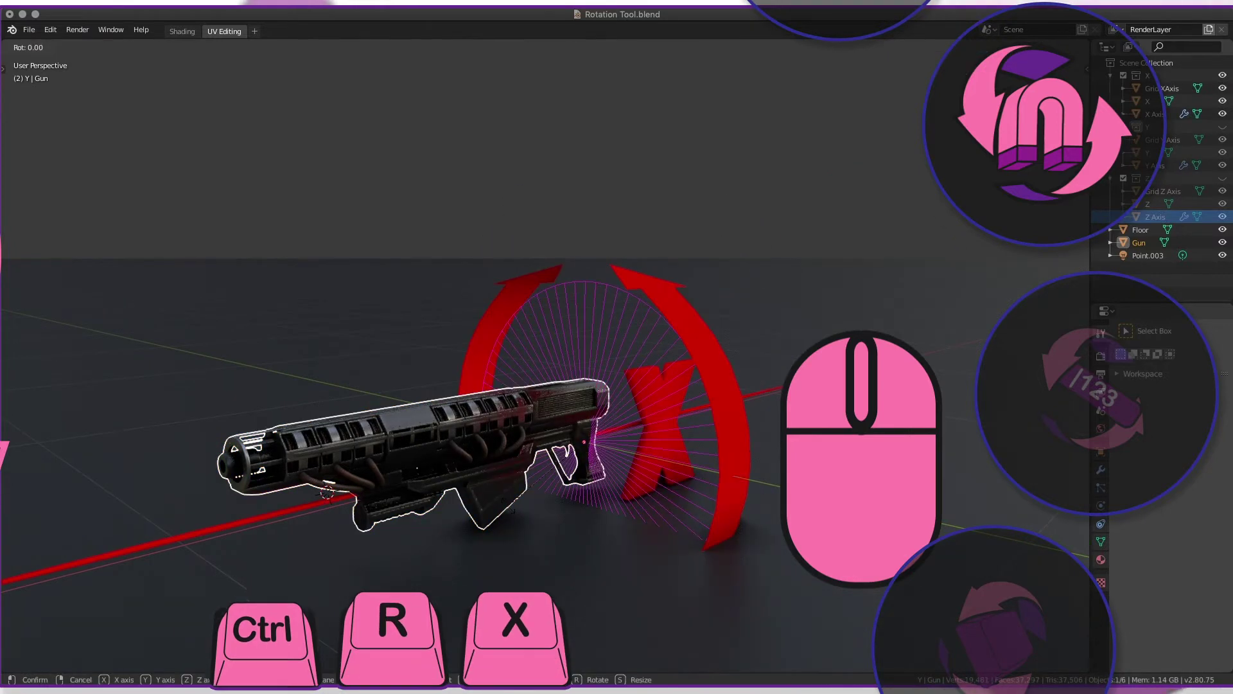
{"action": "key", "text": "ctrl"}
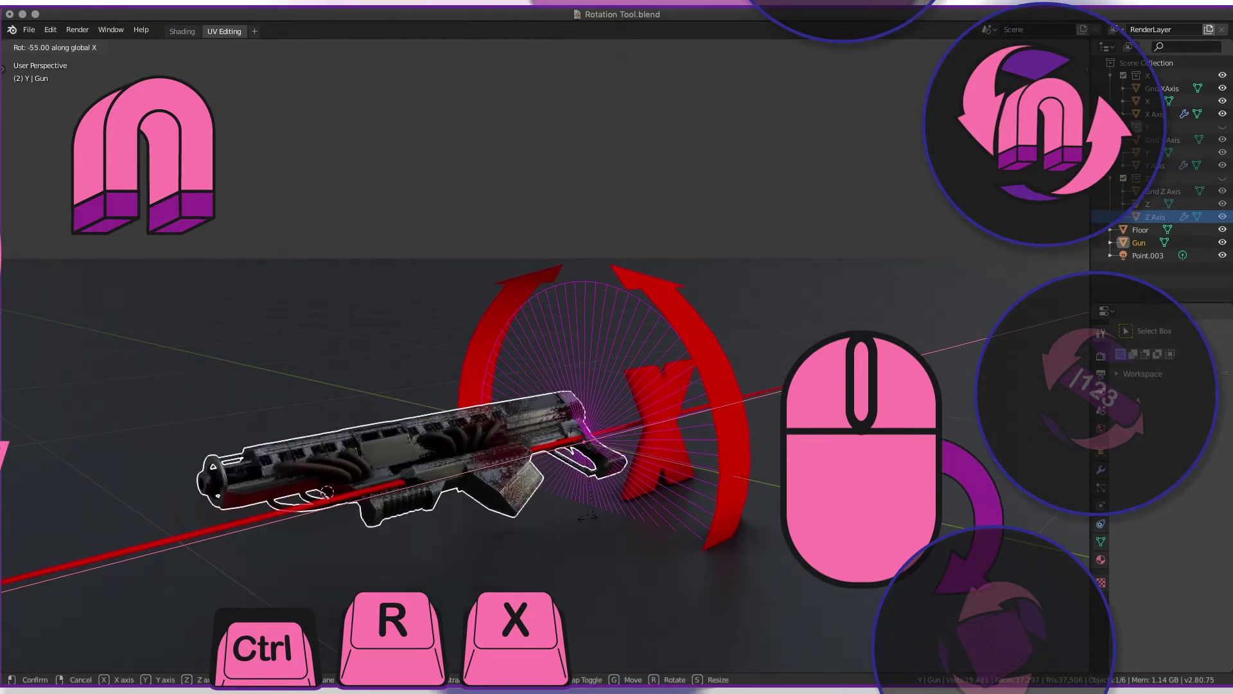
{"action": "left_click", "coordinate": [521, 505]}
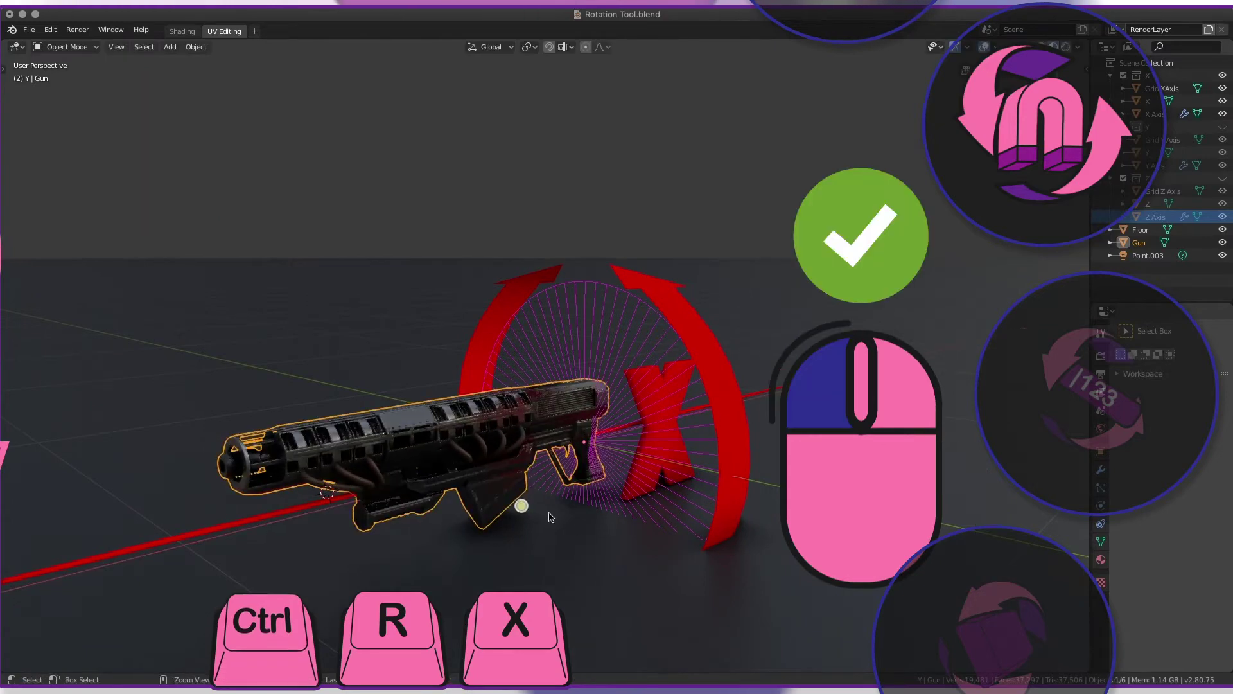
- Start an X-axis rotation of the gun and cancel it, keeping rotation at 0°
{"action": "key", "text": "shift+Tab"}
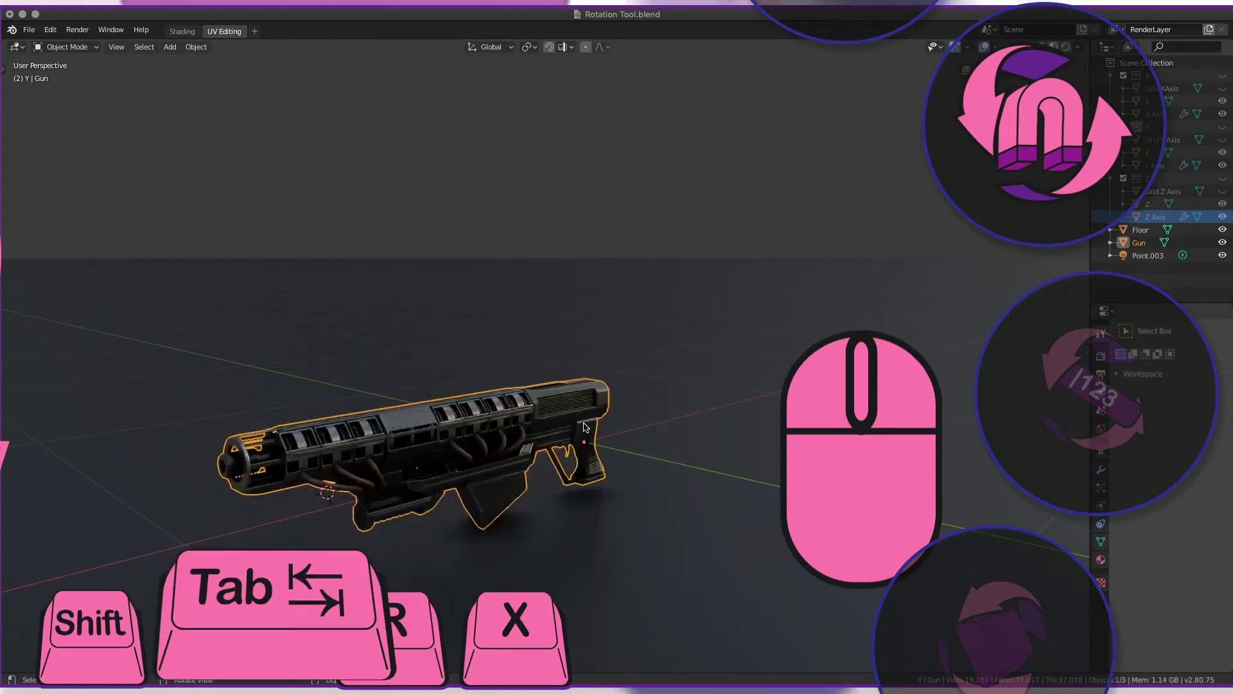
{"action": "key", "text": "r"}
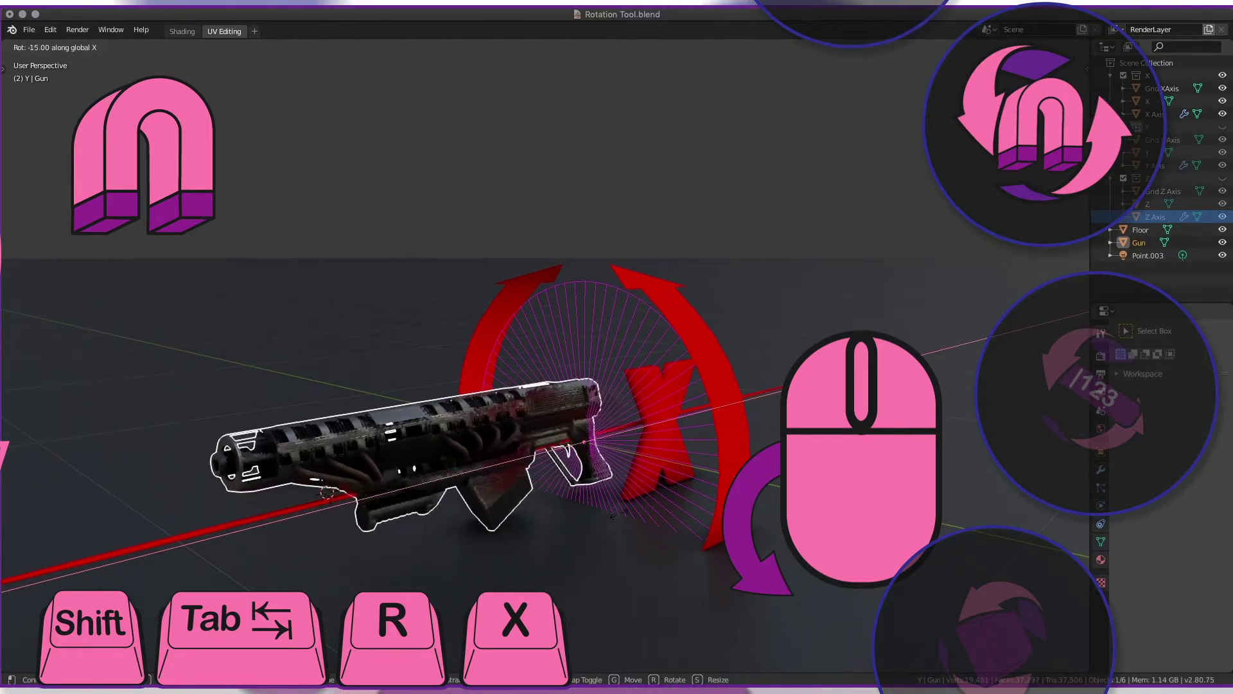
{"action": "right_click", "coordinate": [643, 514]}
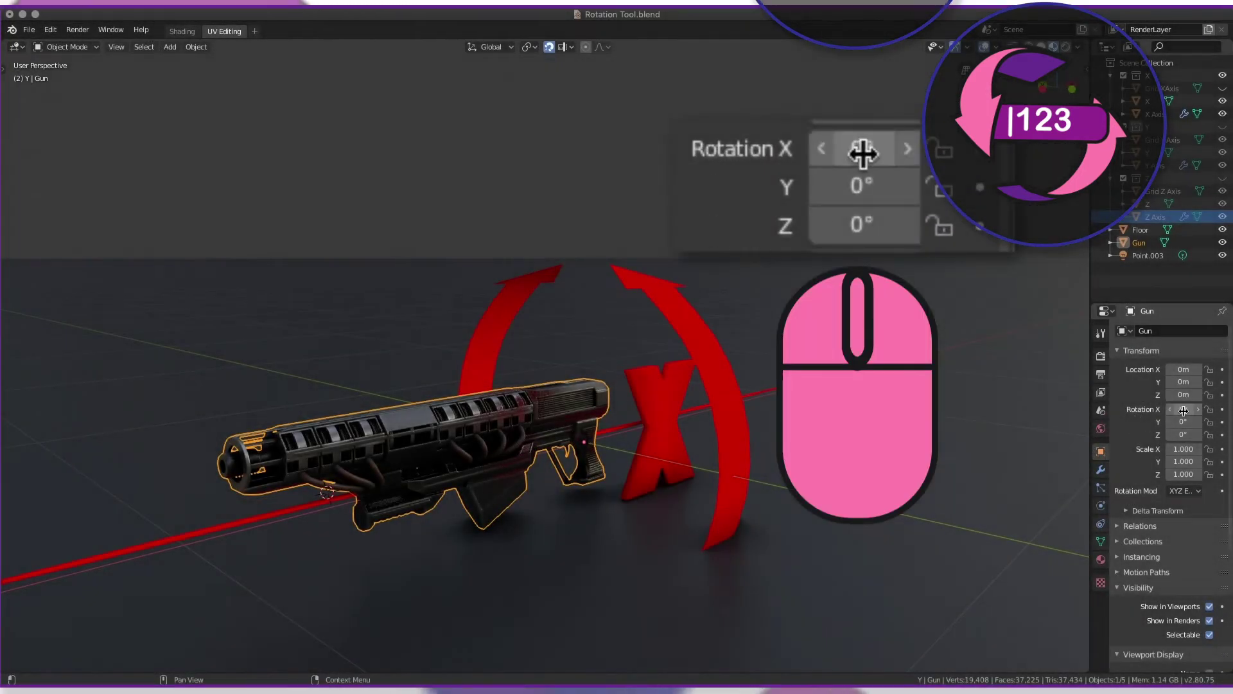
- Set the sidebar Rotation X to 30° in snapped 10° steps, after cancelling a free drag
{"action": "left_click_drag", "start_coordinate": [1183, 409], "coordinate": [1172, 410]}
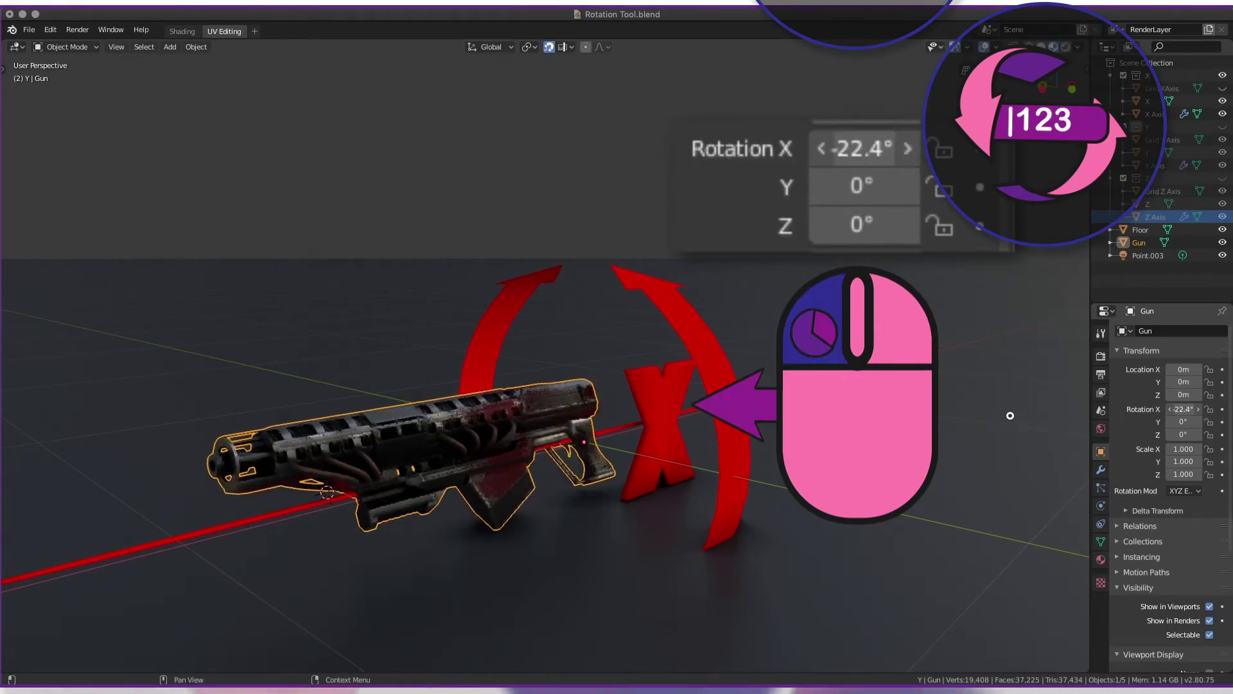
{"action": "mouse_move", "coordinate": [982, 419]}
{"action": "left_mouse_down"}
{"action": "mouse_move", "coordinate": [1230, 397]}
{"action": "mouse_move", "coordinate": [880, 411]}
{"action": "left_mouse_up"}
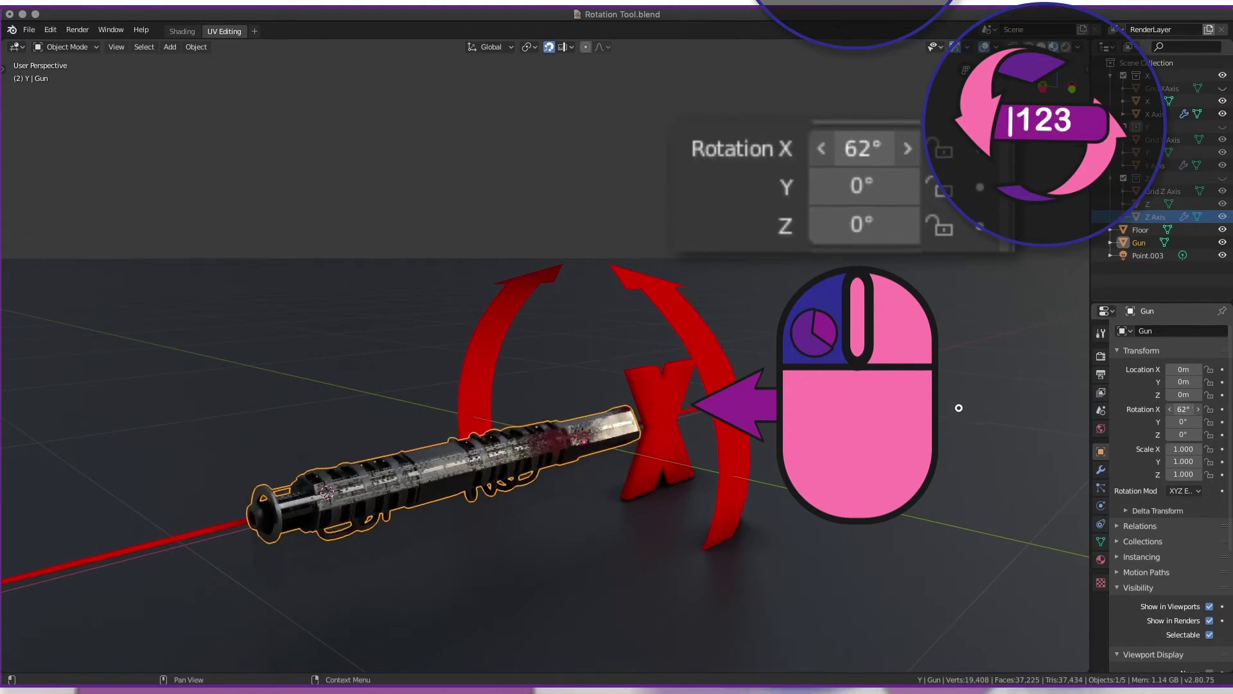
{"action": "right_click", "coordinate": [1181, 406]}
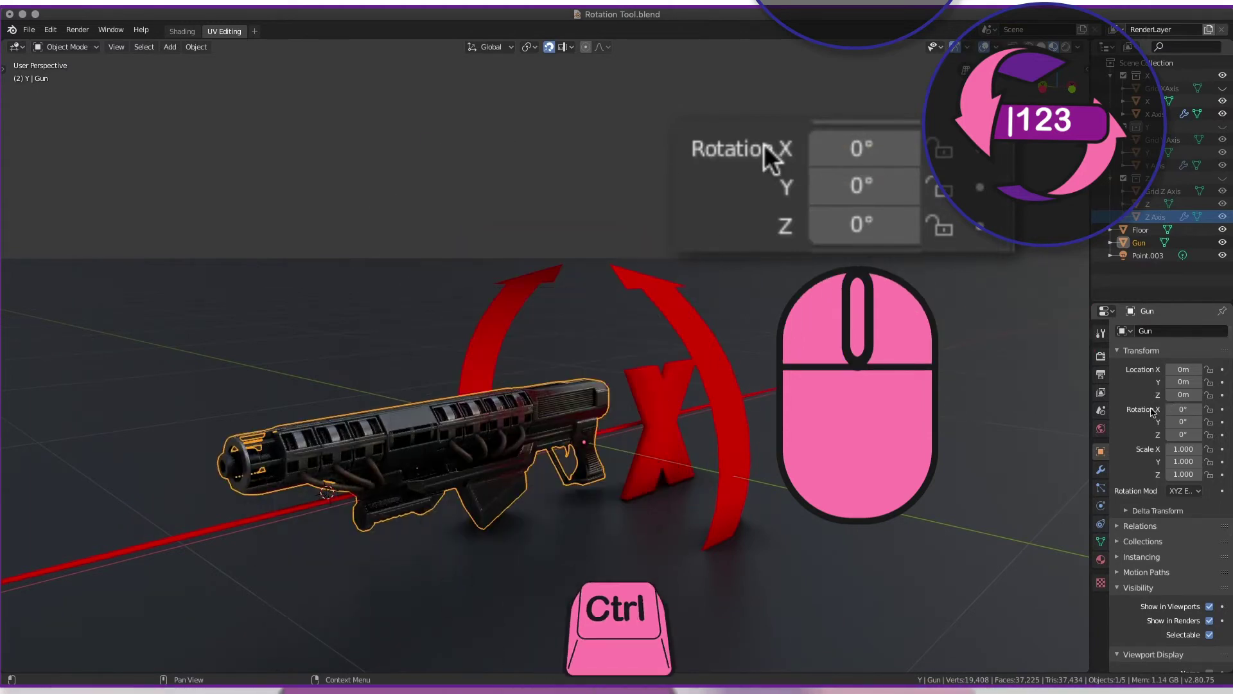
{"action": "left_click_drag", "start_coordinate": [1181, 406], "coordinate": [682, 406], "text": "ctrl"}
{"action": "mouse_move", "coordinate": [835, 408]}
{"action": "left_mouse_down", "text": "ctrl"}
{"action": "mouse_move", "coordinate": [1230, 434]}
{"action": "mouse_move", "coordinate": [936, 441]}
{"action": "mouse_move", "coordinate": [1072, 443]}
{"action": "left_mouse_up", "text": "ctrl"}
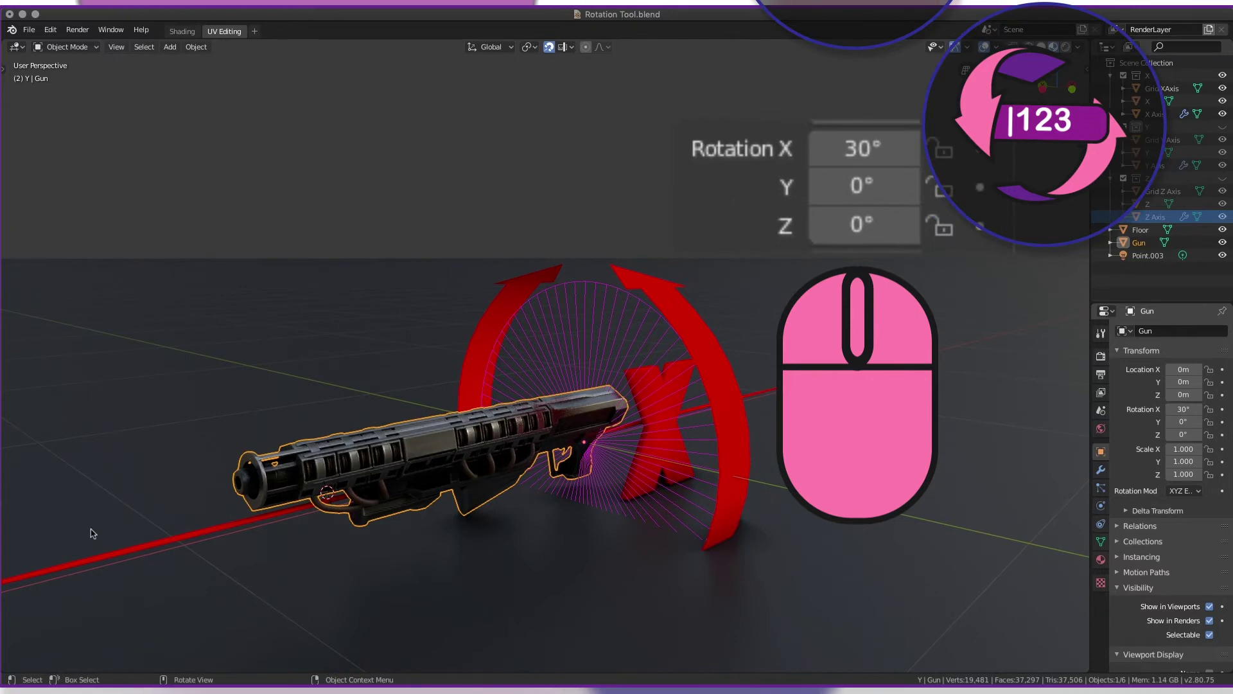
- Set the gun's Rotation Y to 35.1° and Rotation Z to 25.3°
{"action": "key", "text": "2"}
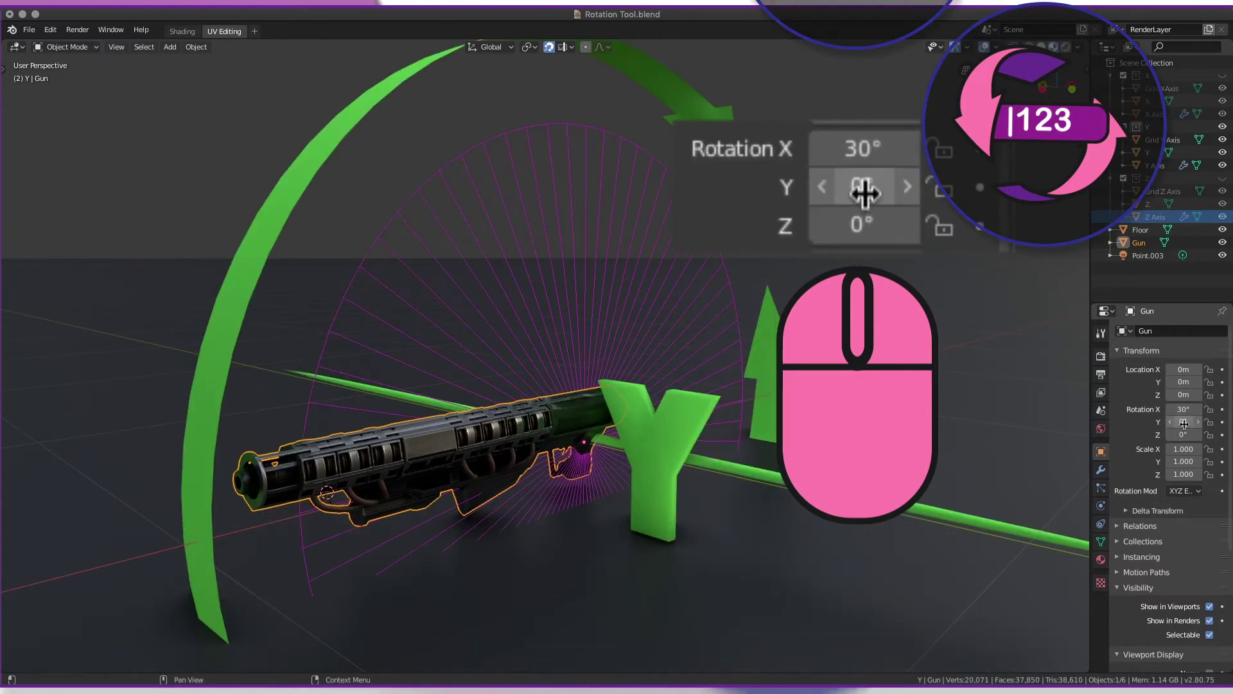
{"action": "mouse_move", "coordinate": [1184, 423]}
{"action": "left_mouse_down"}
{"action": "mouse_move", "coordinate": [1211, 428]}
{"action": "mouse_move", "coordinate": [679, 441]}
{"action": "mouse_move", "coordinate": [1035, 432]}
{"action": "mouse_move", "coordinate": [1232, 411]}
{"action": "left_mouse_up"}
{"action": "key", "text": "3"}
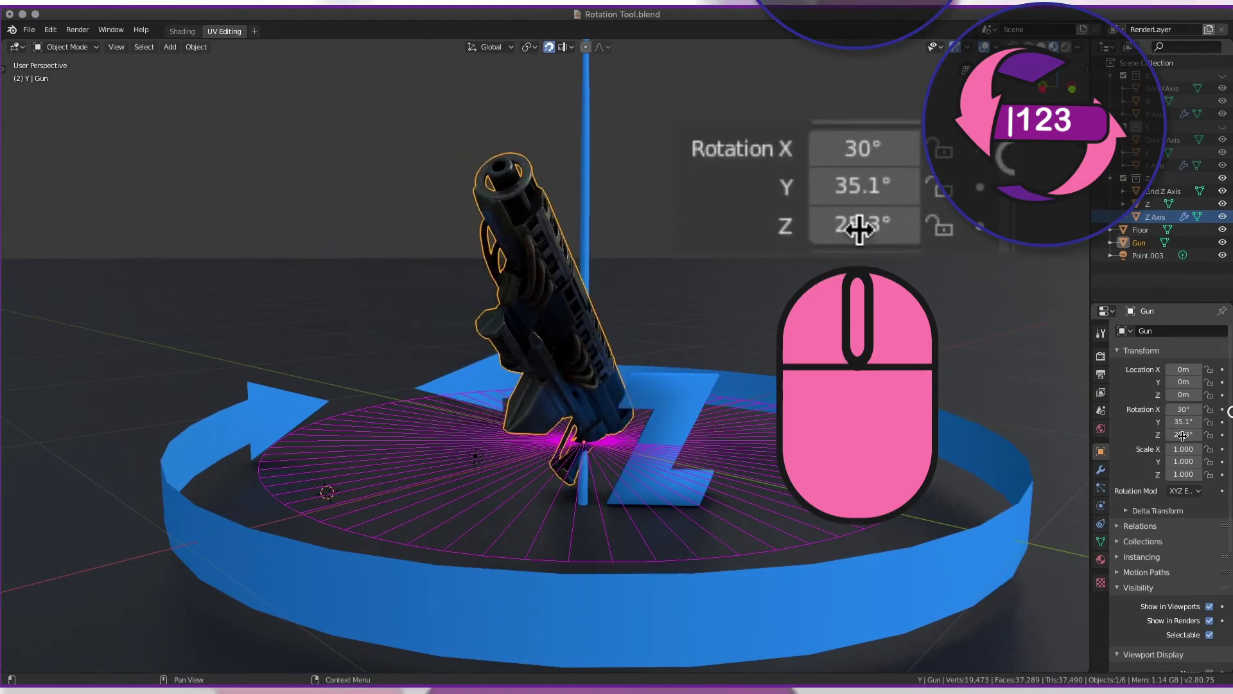
{"action": "key", "text": "shift+3"}
{"action": "type", "text": "0"}
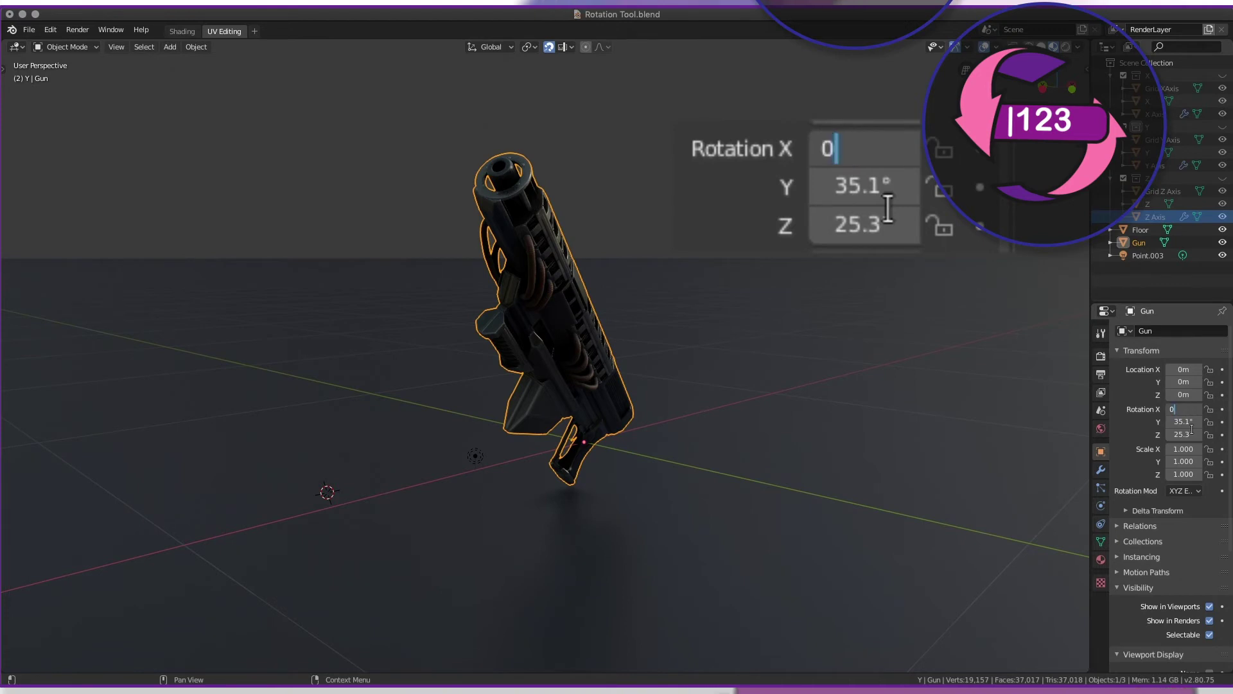
- Enter 0 in the Rotation X, Y and Z fields so the gun lies flat
{"action": "key", "text": "Tab"}
{"action": "type", "text": "0"}
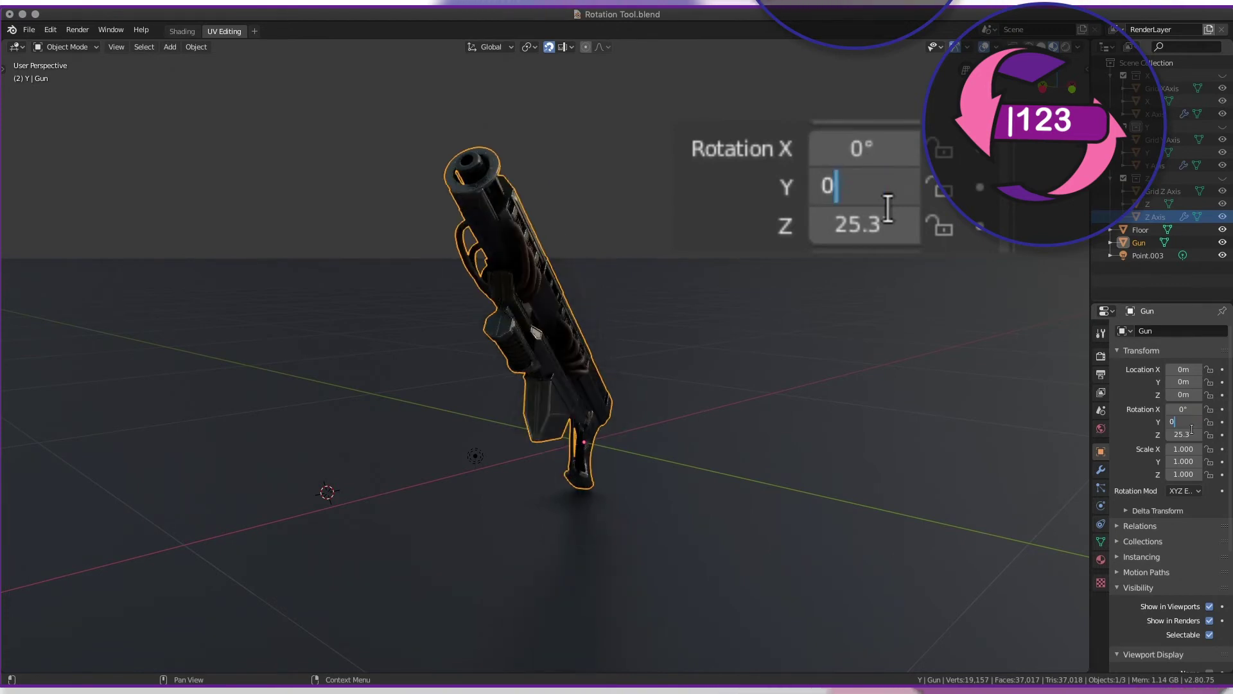
{"action": "key", "text": "Tab"}
{"action": "key", "text": "Tab"}
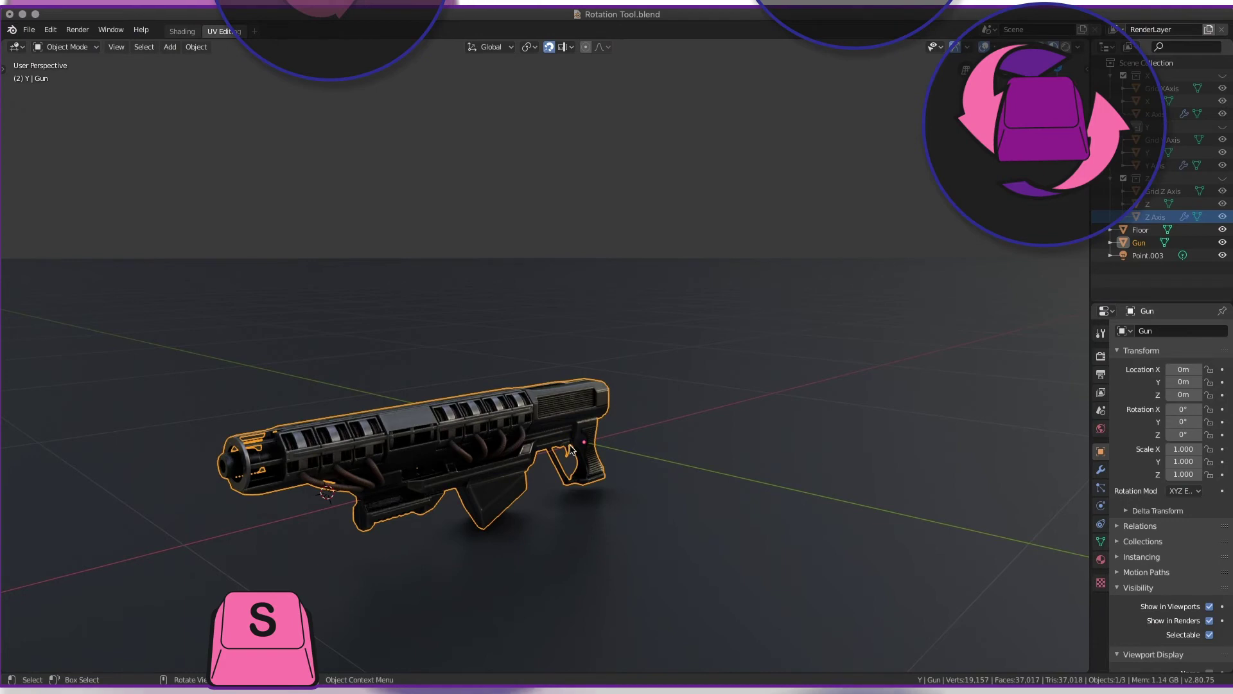
- Rotate the gun exactly 180° about X with a typed angle
{"action": "key", "text": "1"}
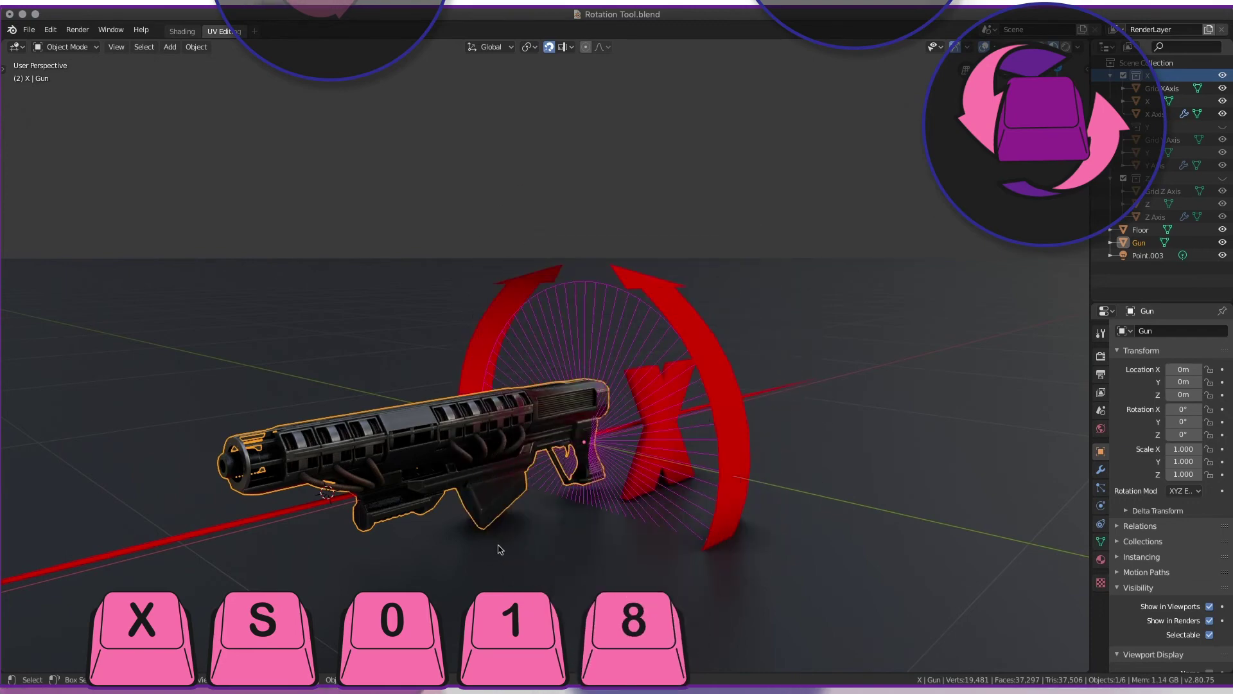
{"action": "key", "text": "r"}
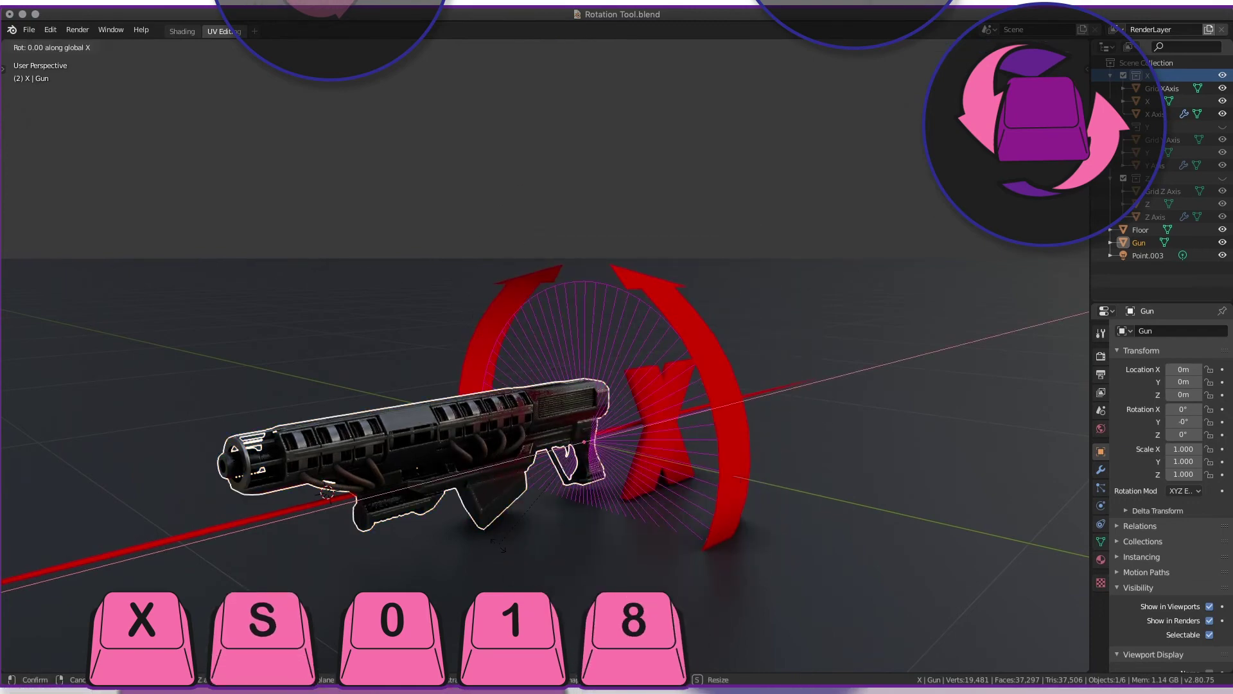
{"action": "key", "text": "1"}
{"action": "key", "text": "8"}
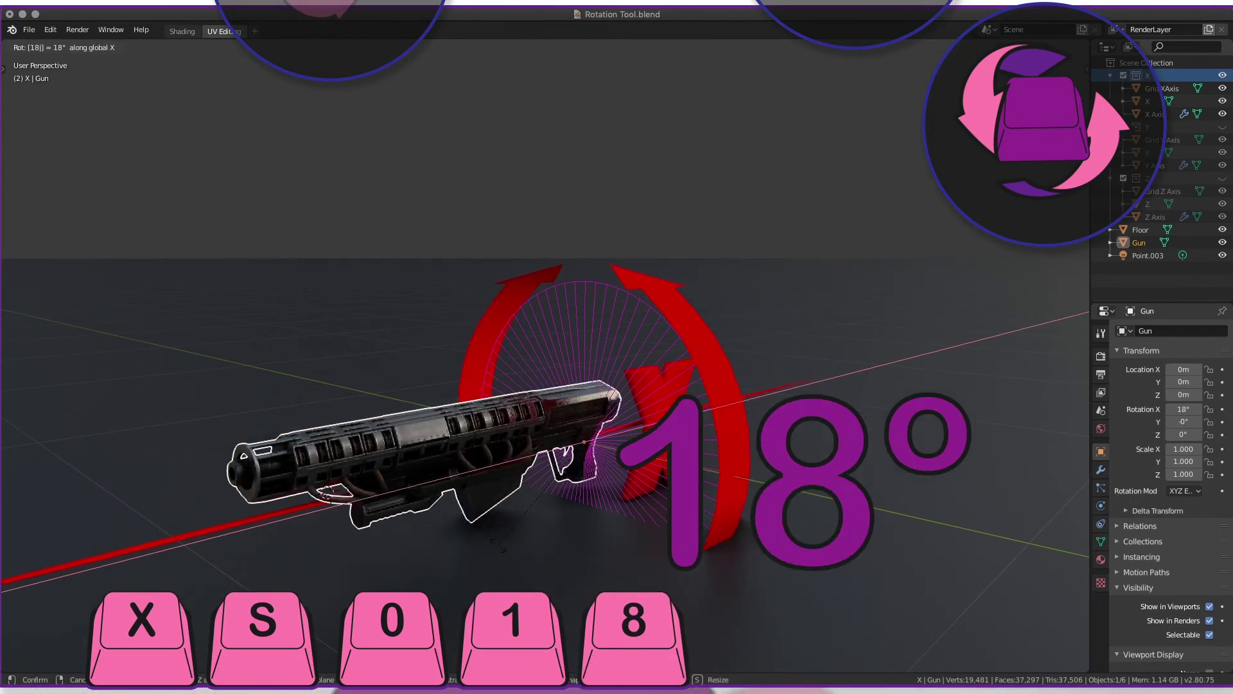
{"action": "key", "text": "0"}
{"action": "key", "text": "Return"}
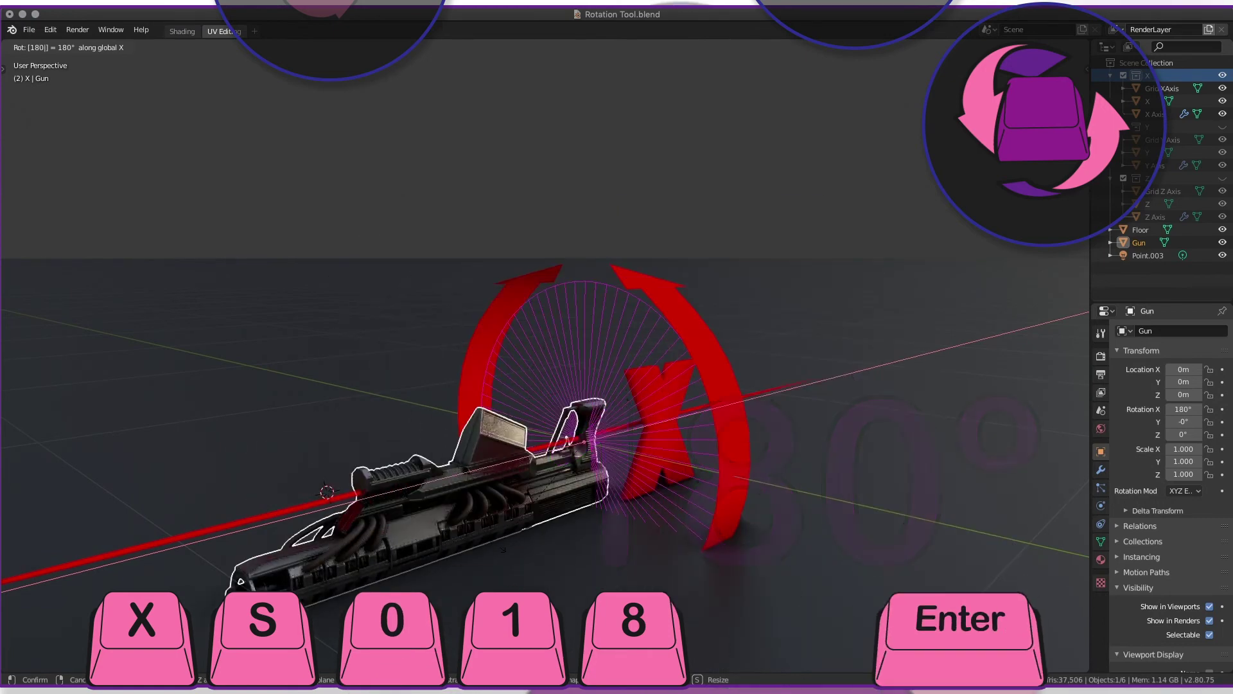
{"action": "key", "text": "Return"}
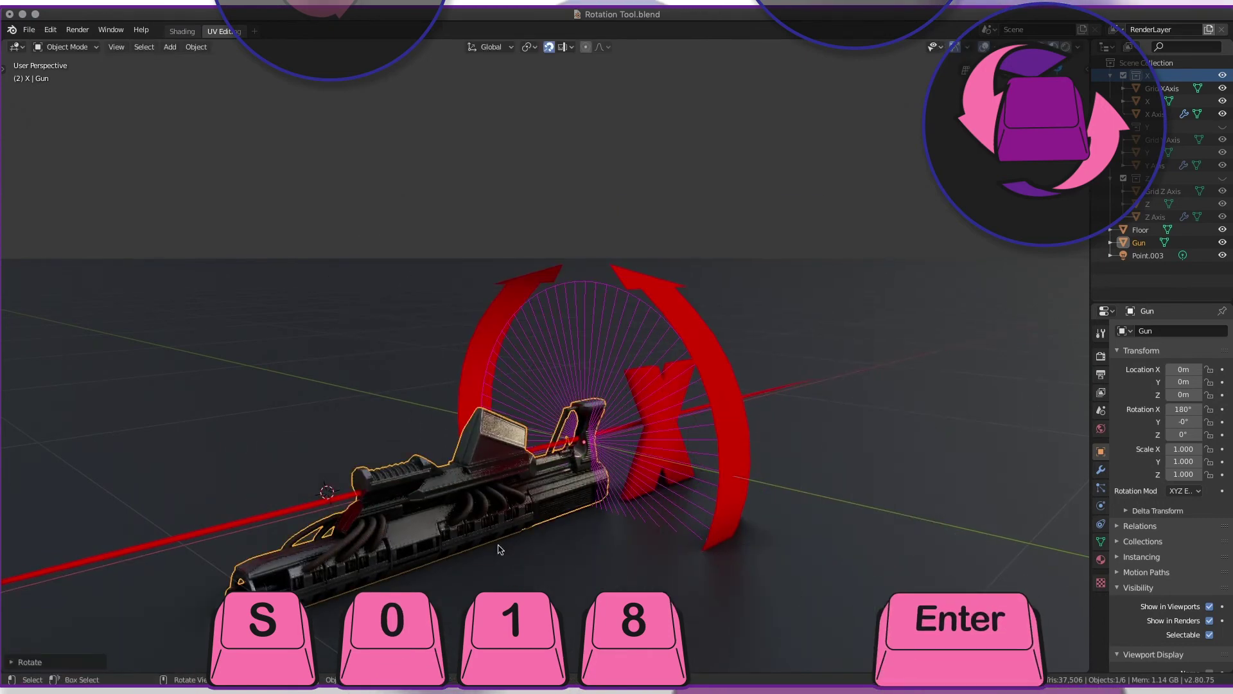
- Rotate the gun 45° about Y and -30° about Z with typed angles
{"action": "key", "text": "y"}
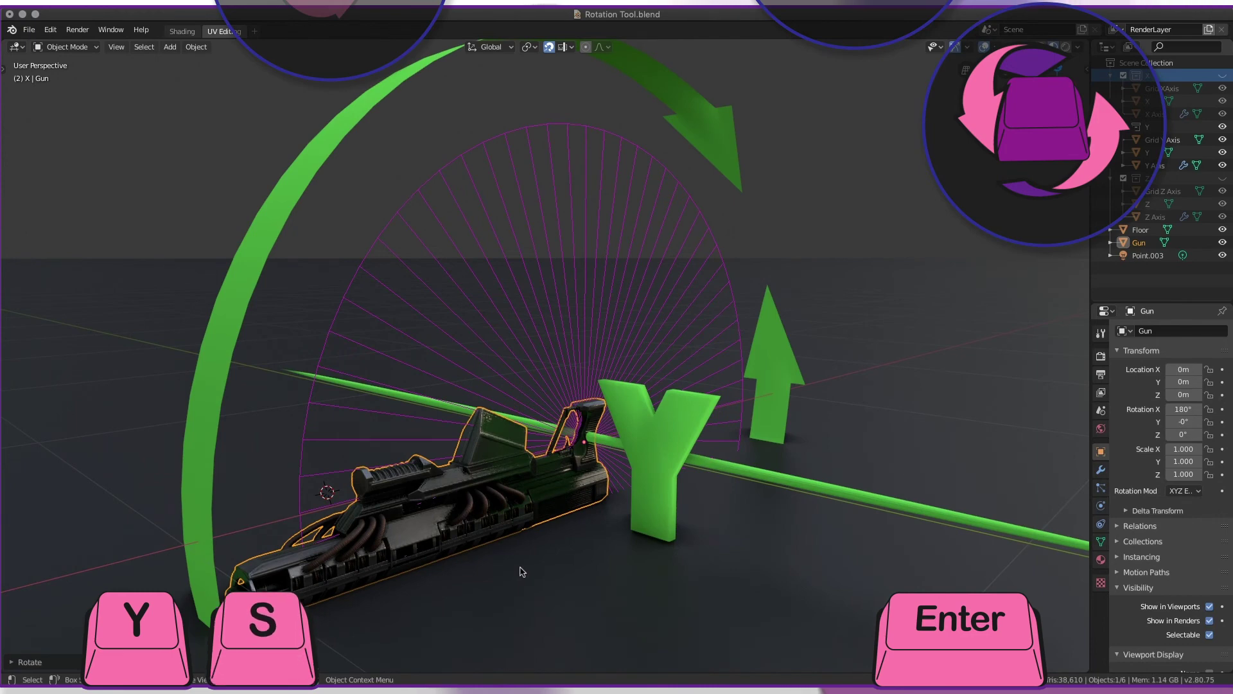
{"action": "key", "text": "r"}
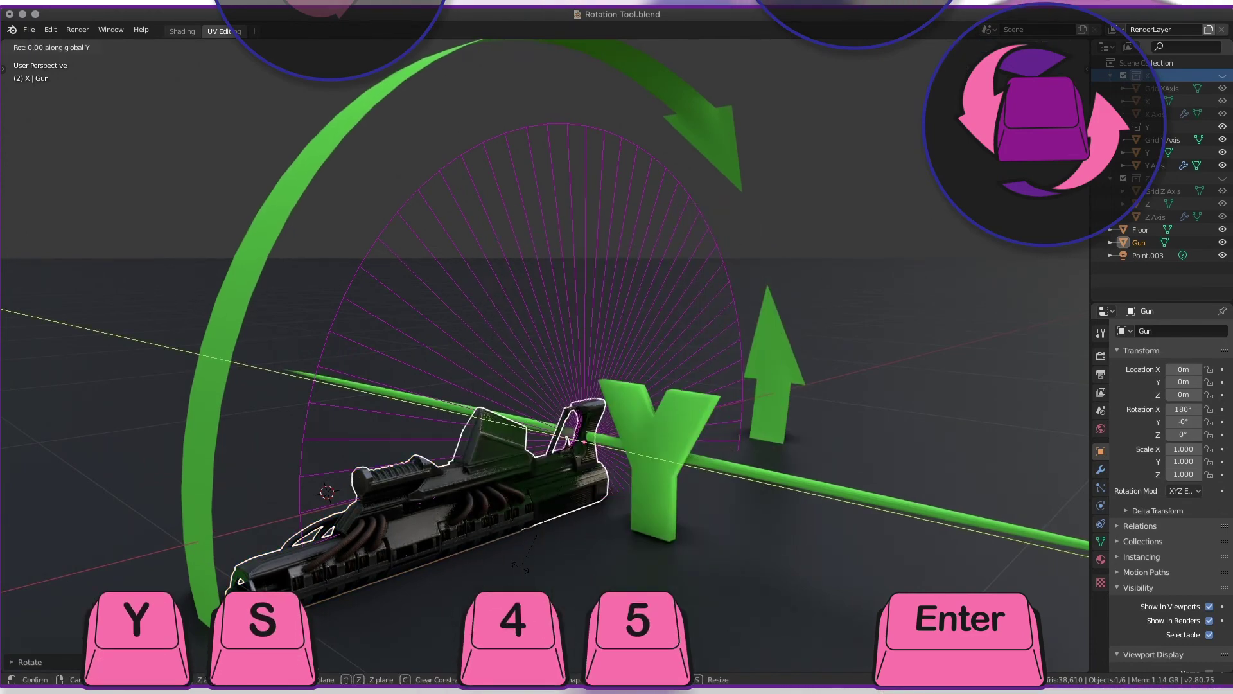
{"action": "key", "text": "4"}
{"action": "key", "text": "5"}
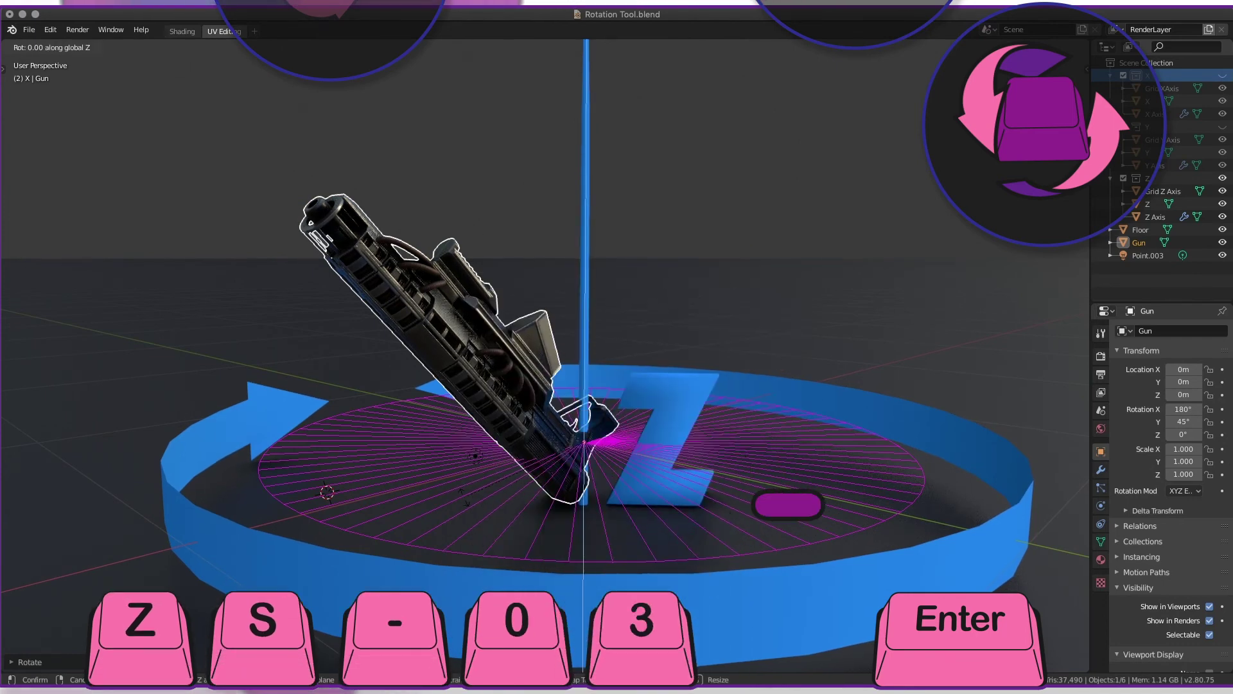
{"action": "type", "text": "-30"}
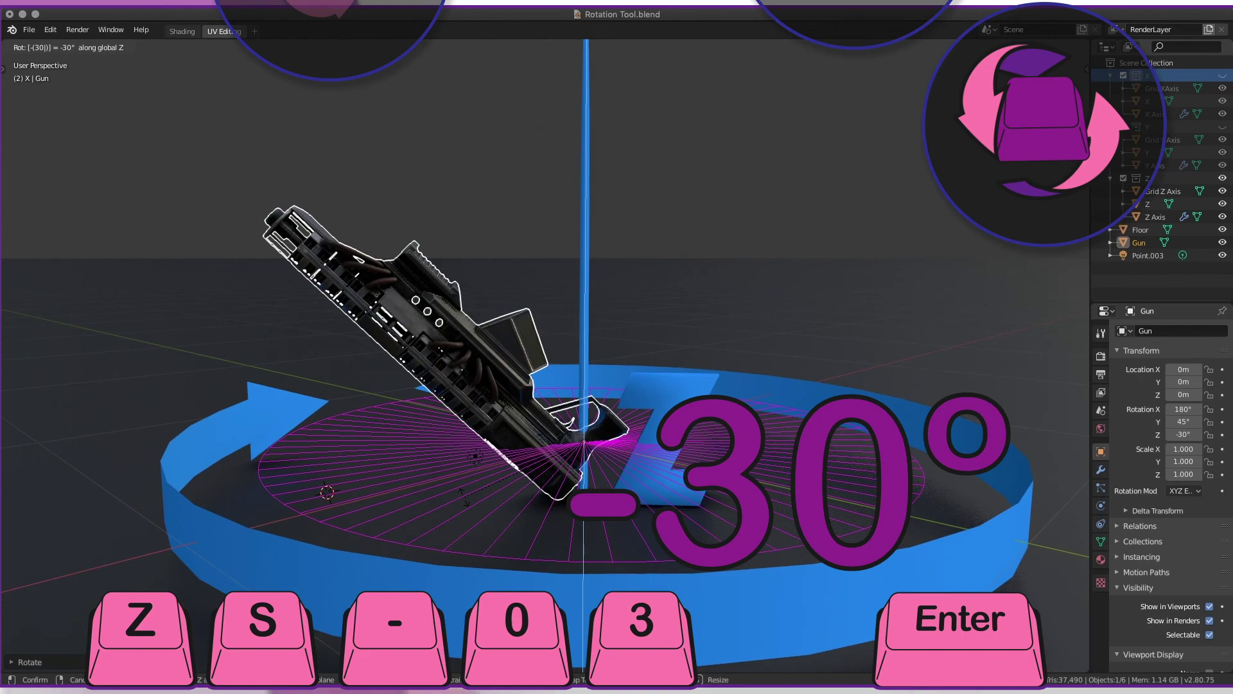
{"action": "key", "text": "Return"}
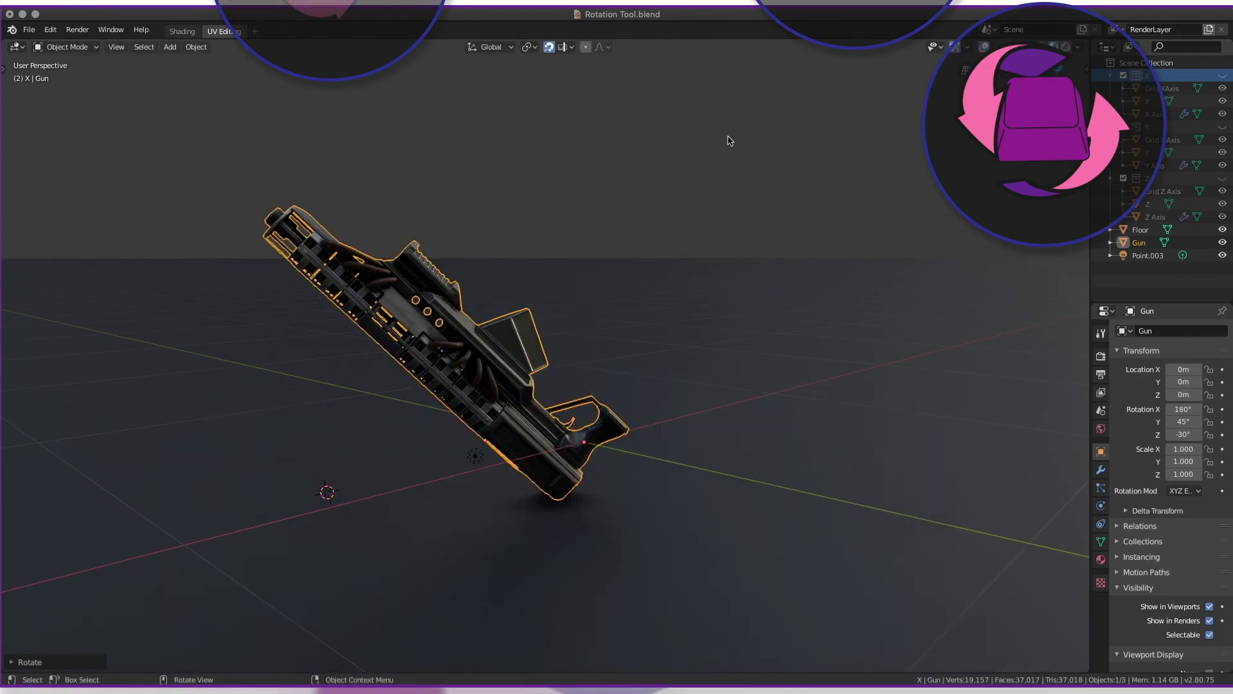